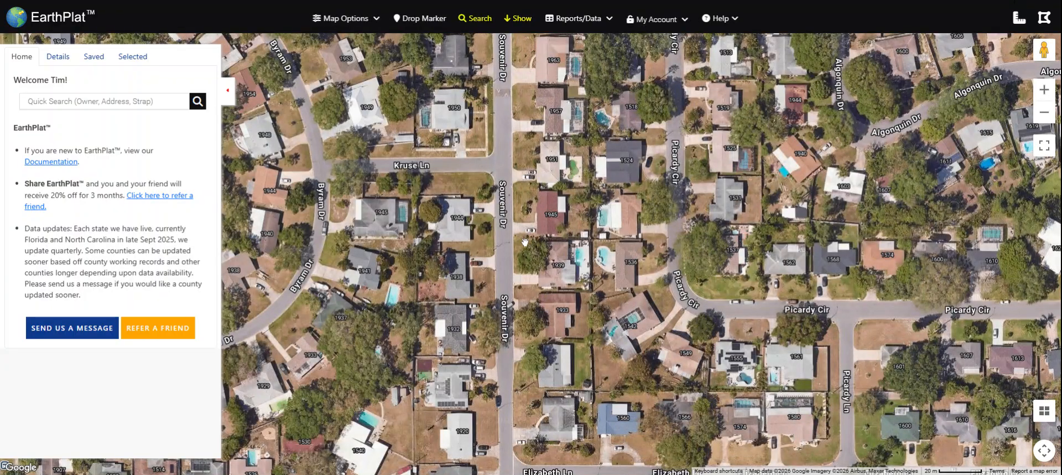
Clear all parcels from the Selected Parcels list.
click(127, 61)
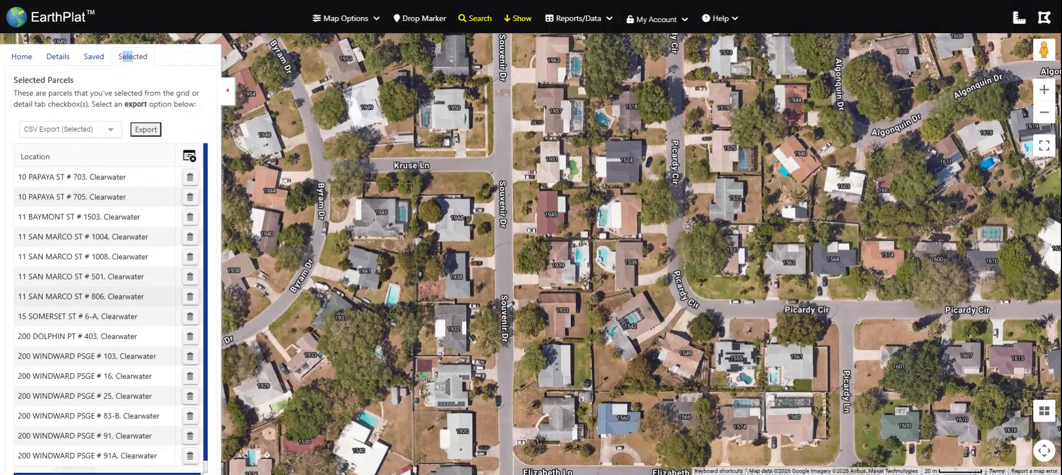
click(189, 155)
click(556, 267)
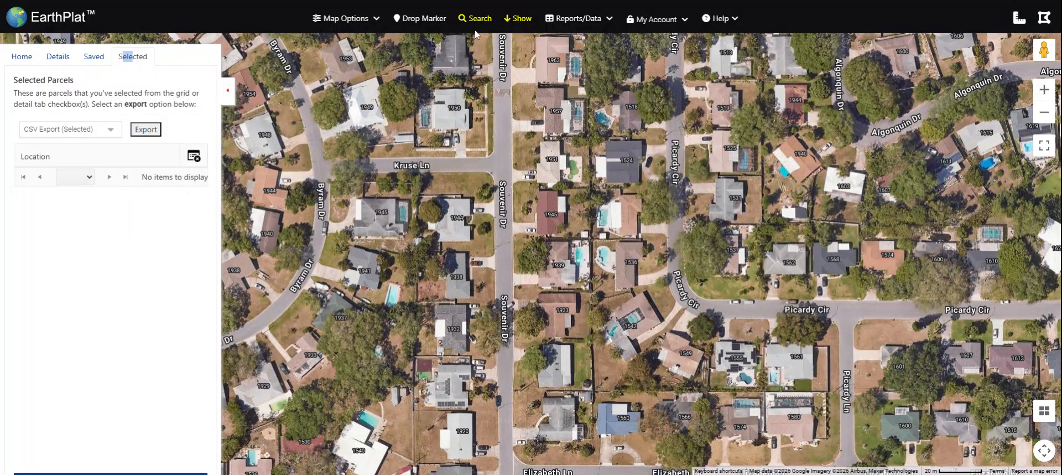
Show the parcels on the map for the industrial area around Calumet St and N Hercules Ave.
click(519, 21)
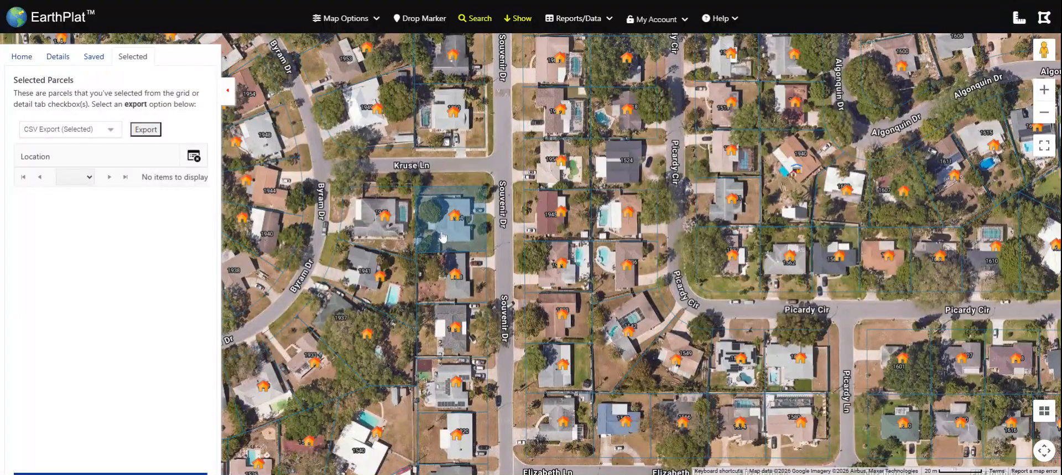
scroll(628, 260, down, 3)
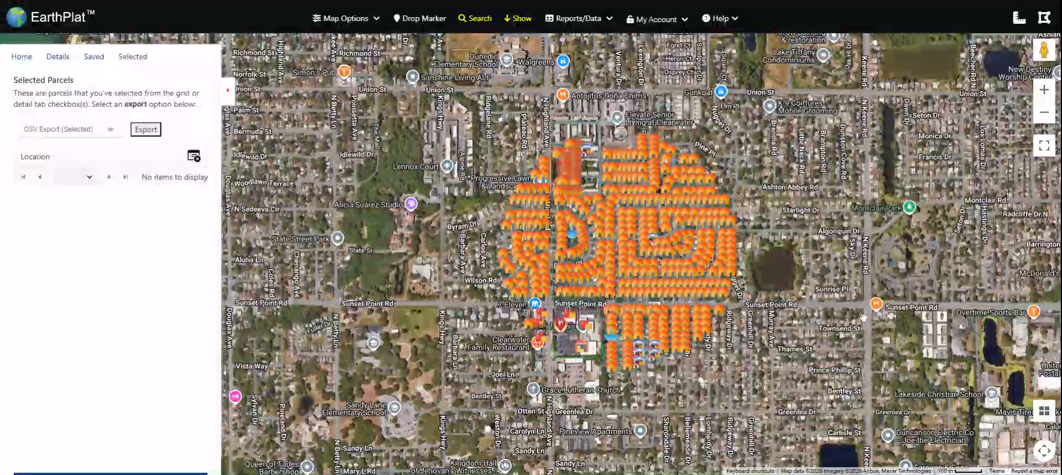
drag(629, 270, 290, 70)
drag(634, 269, 395, 251)
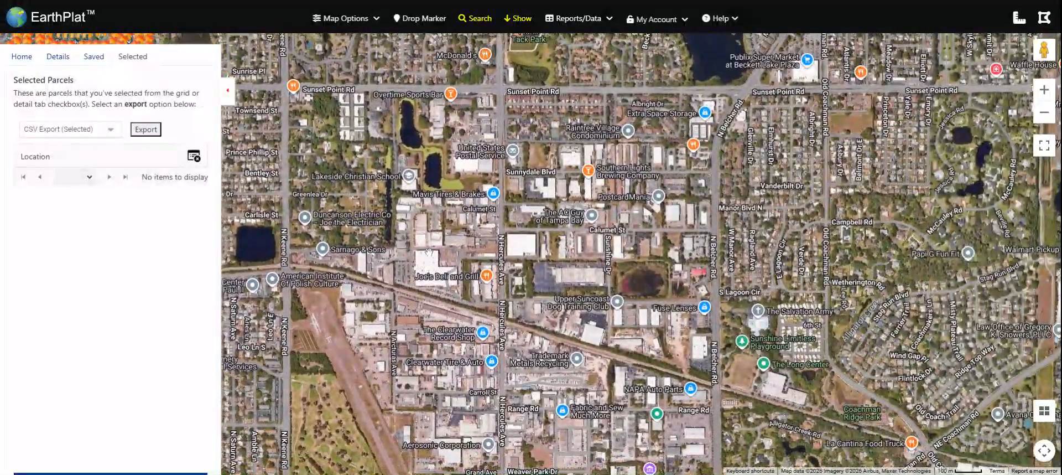
click(517, 24)
Add the Instrument Transformers Inc and Atm Investment Property parcels to the selection and open the selected parcels list.
click(430, 267)
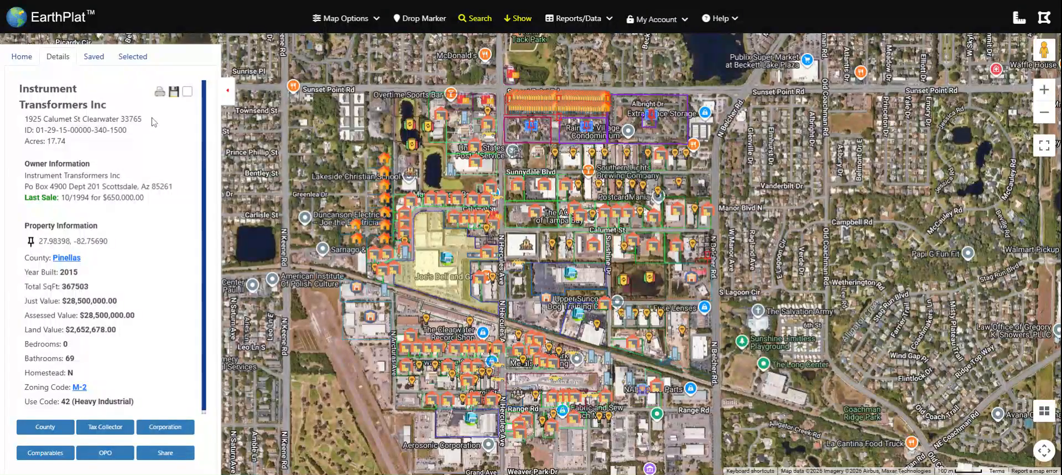
click(188, 92)
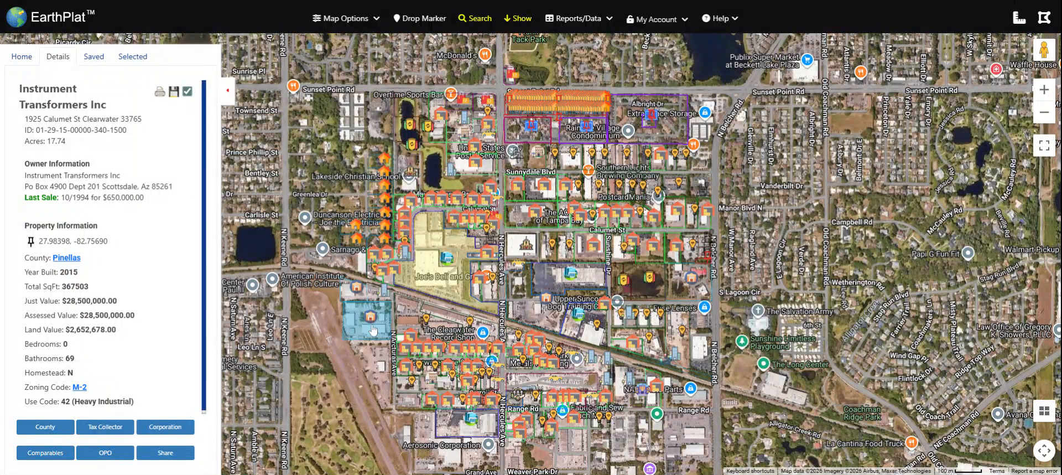
click(557, 294)
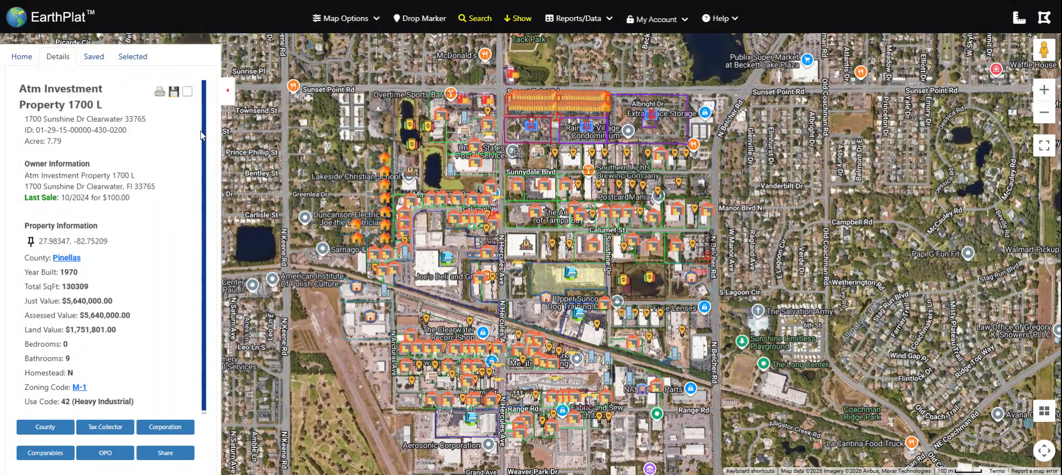
click(187, 92)
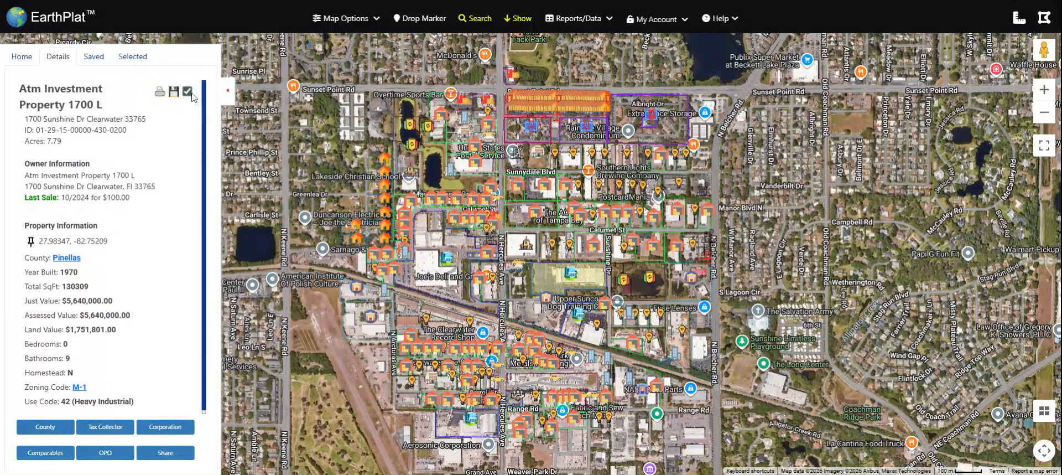
click(133, 57)
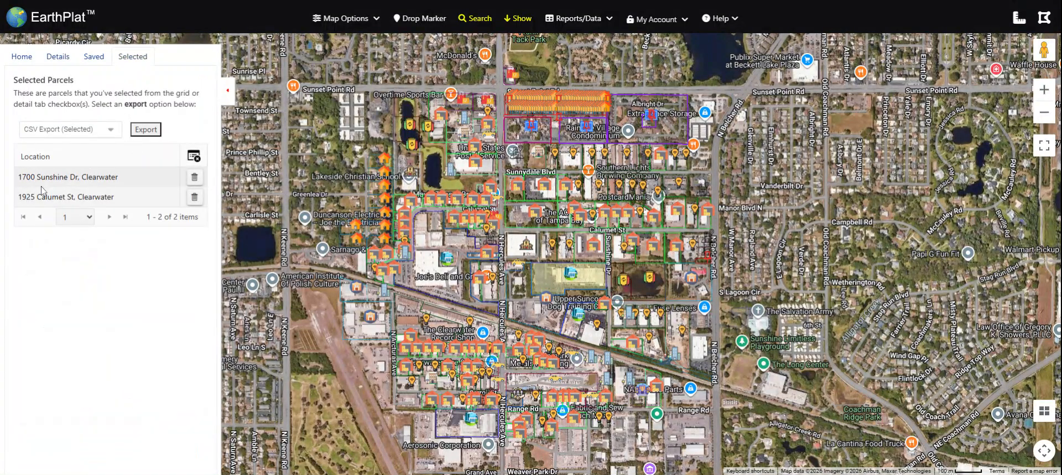
Run an advanced search for parcels by the owner's last name.
click(472, 18)
click(266, 160)
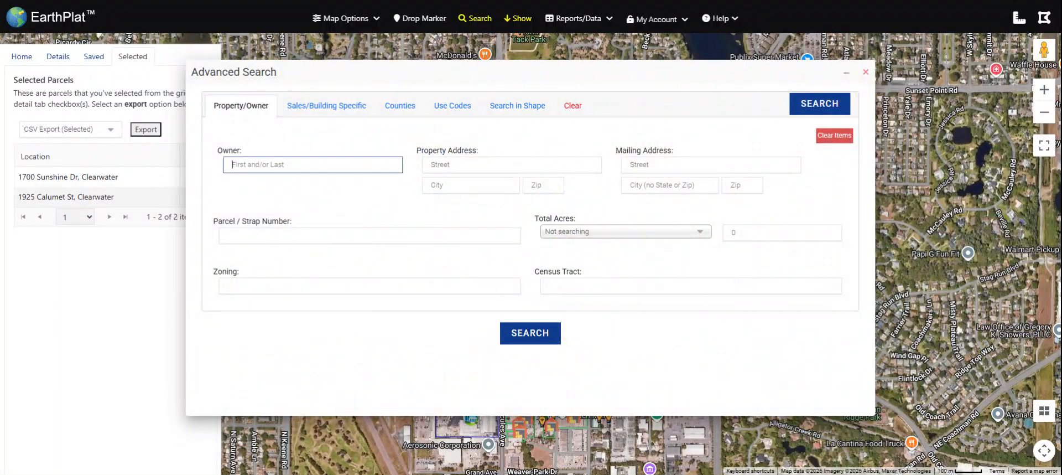
text(maxey)
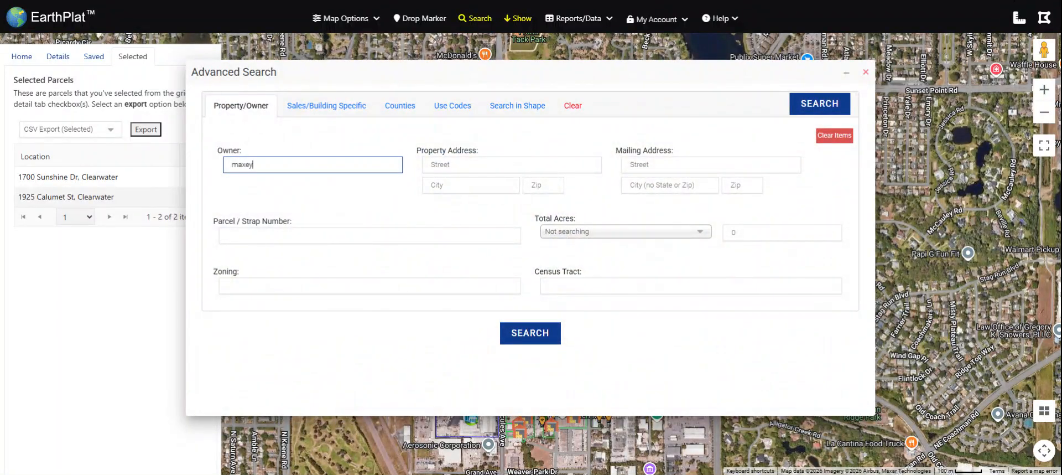
click(530, 327)
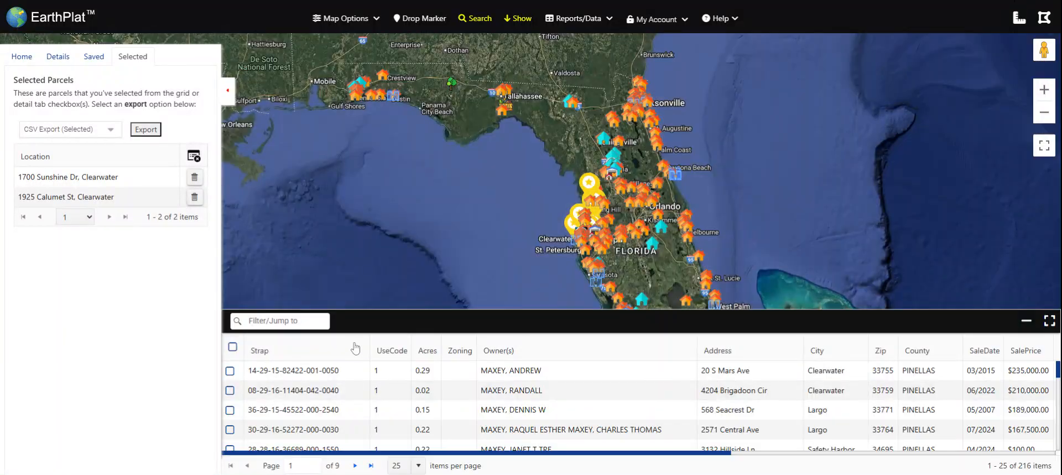
Expand the results grid, select the parcels in the seventh through eleventh rows, and open the selected parcels list.
click(1050, 320)
scroll(409, 244, down, 3)
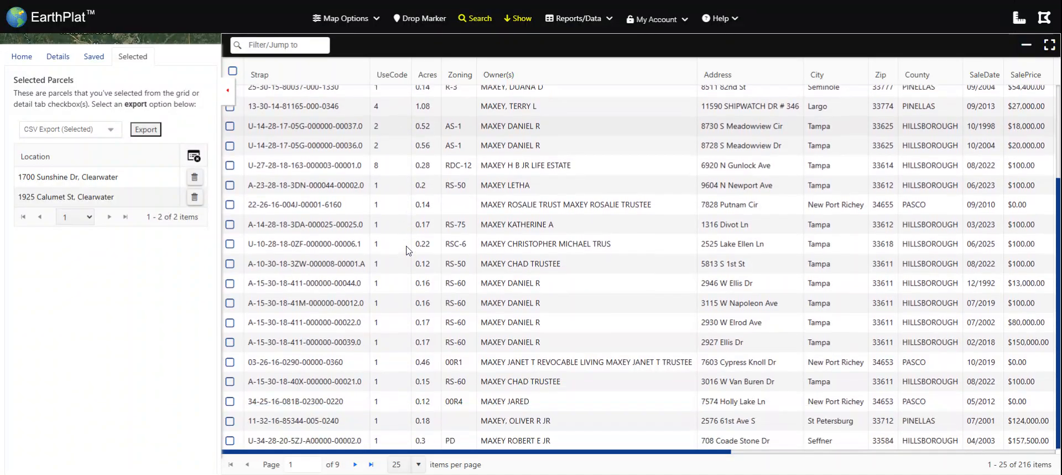
scroll(409, 249, up, 3)
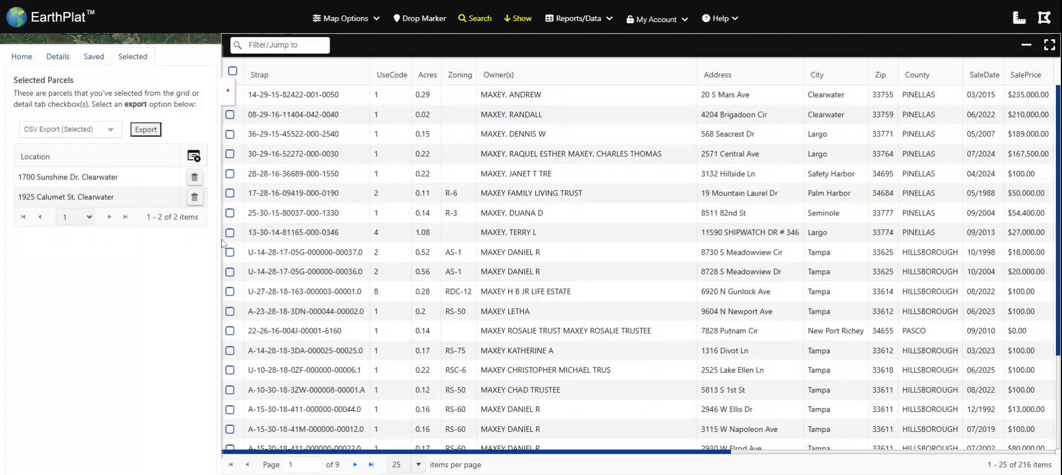
click(230, 212)
click(230, 232)
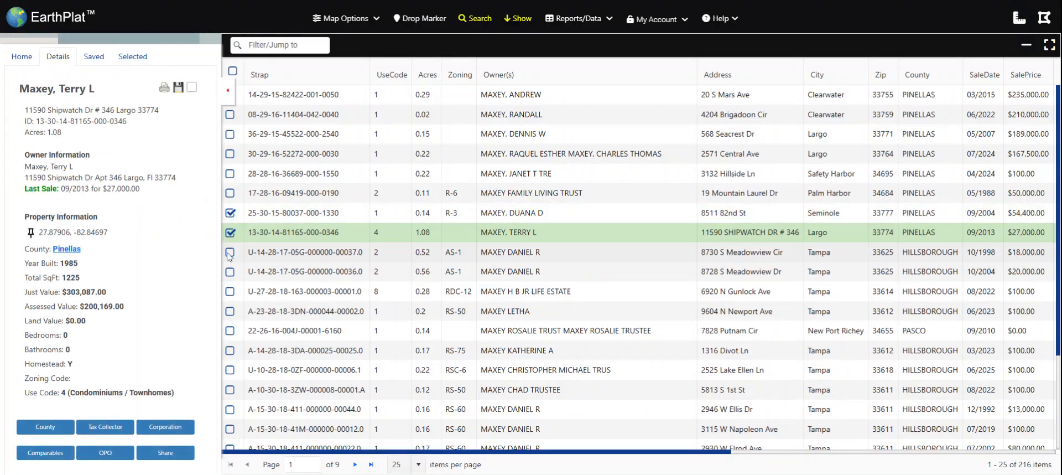
click(230, 252)
click(230, 271)
click(230, 291)
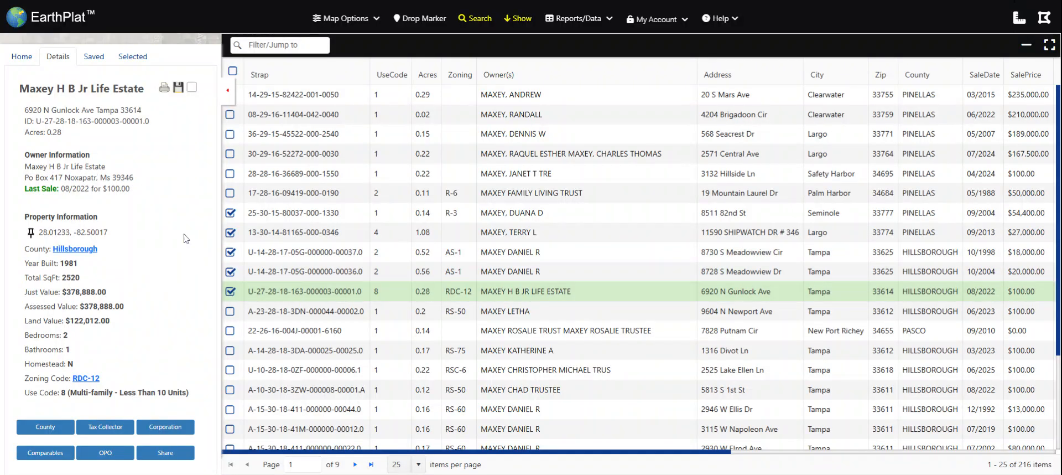
click(132, 56)
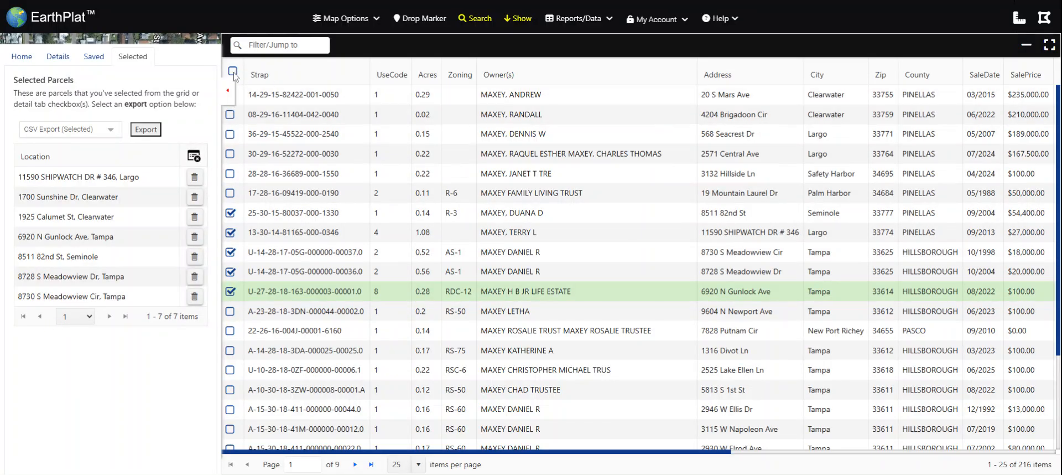
Restore the results grid to its smaller size and select all of the owner search results.
click(1049, 49)
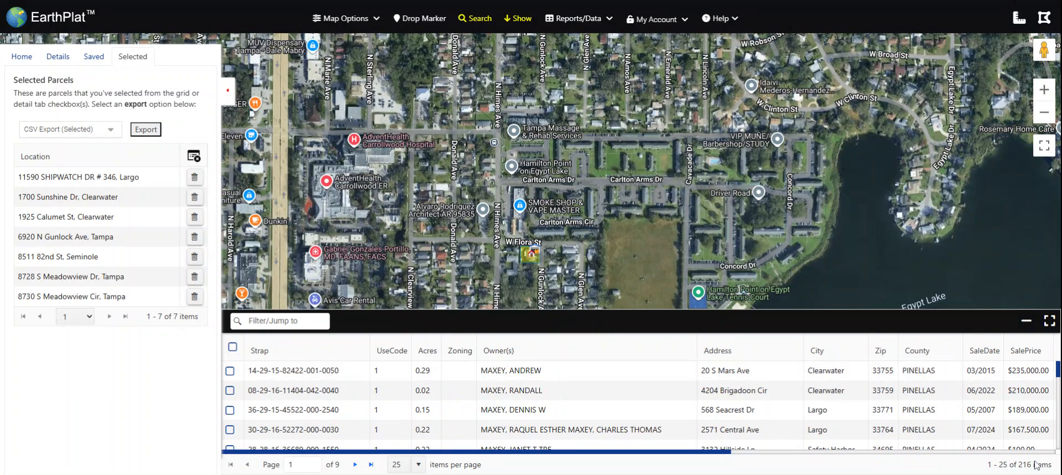
click(233, 347)
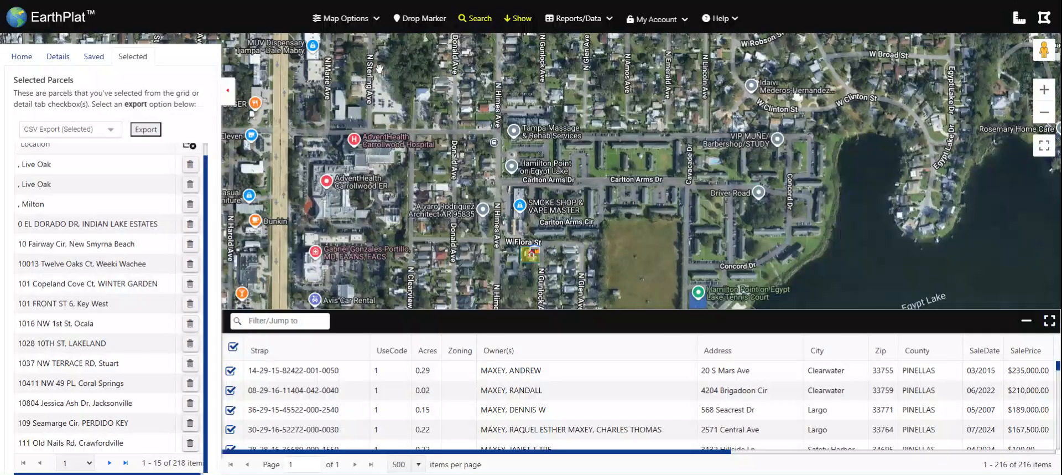
Search for parcels with a sale date greater than 11/1/2025 and select all of the results.
click(474, 19)
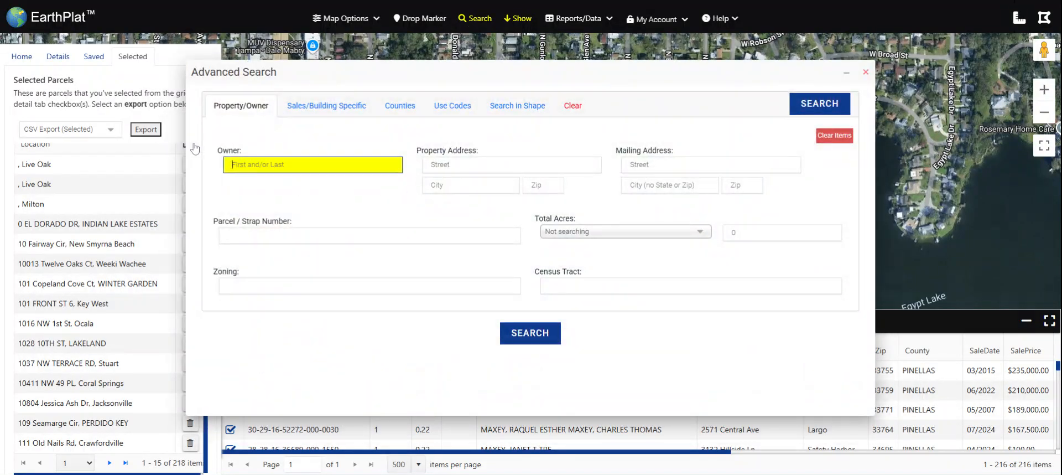
click(326, 106)
click(526, 166)
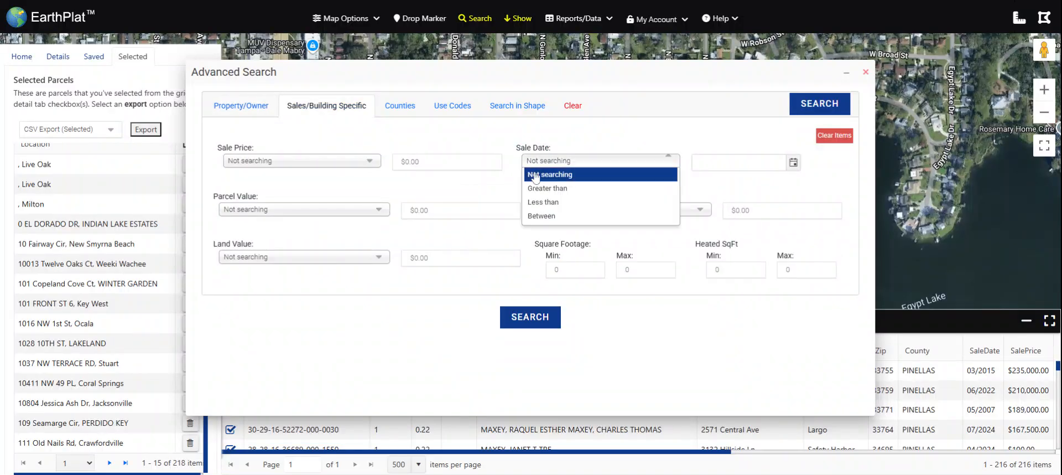
click(532, 180)
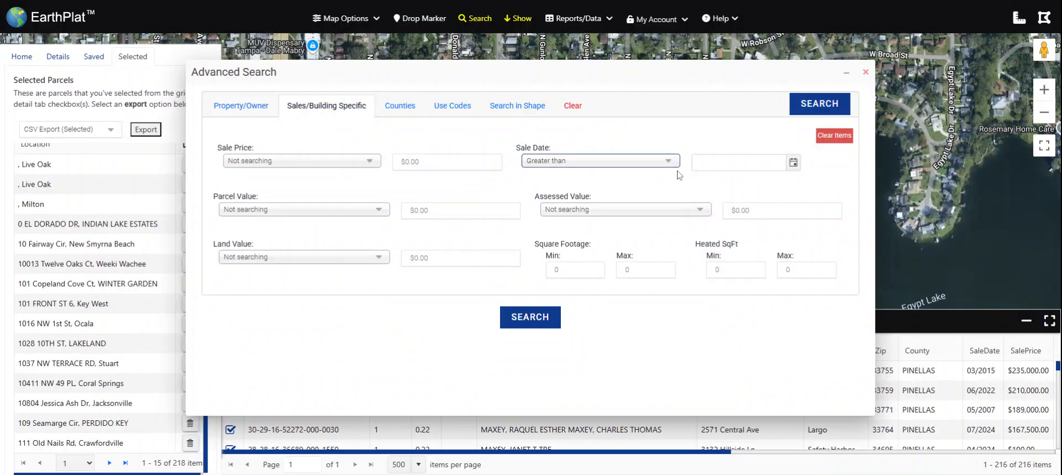
click(793, 162)
click(702, 182)
click(702, 182)
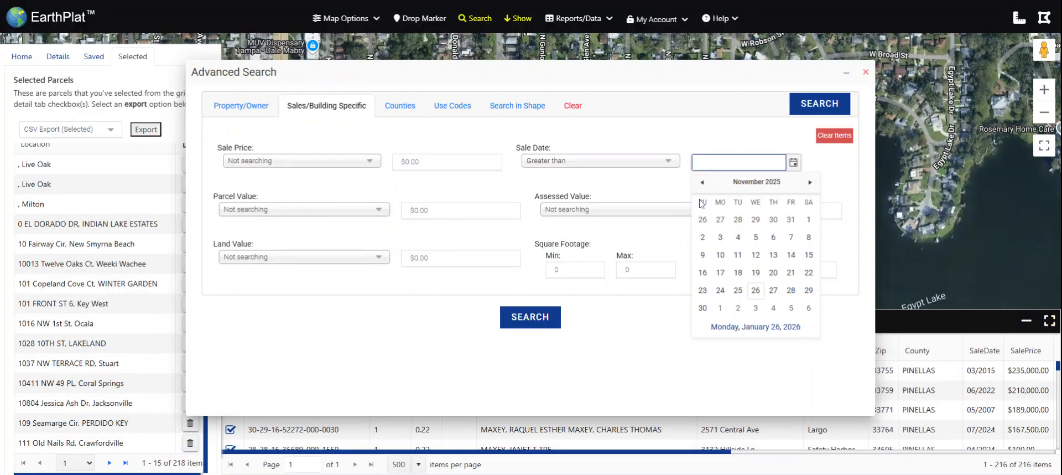
click(808, 221)
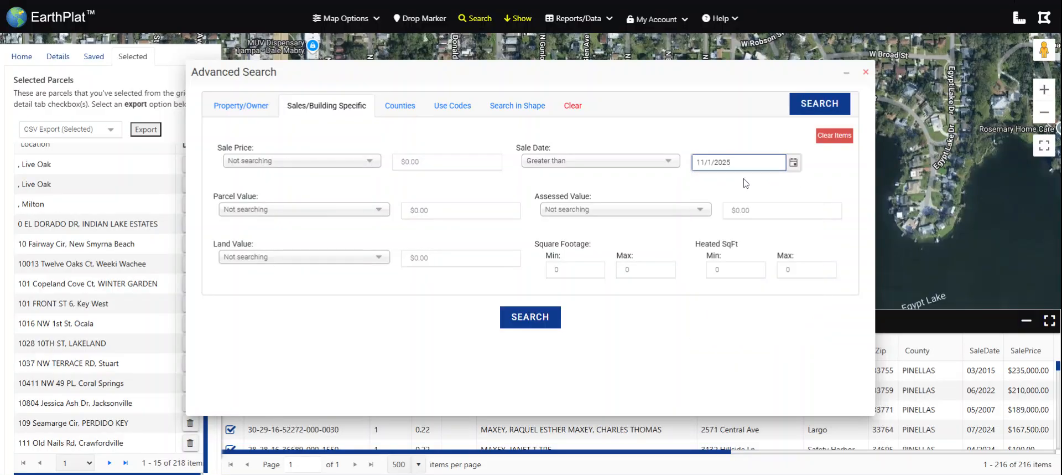
click(537, 325)
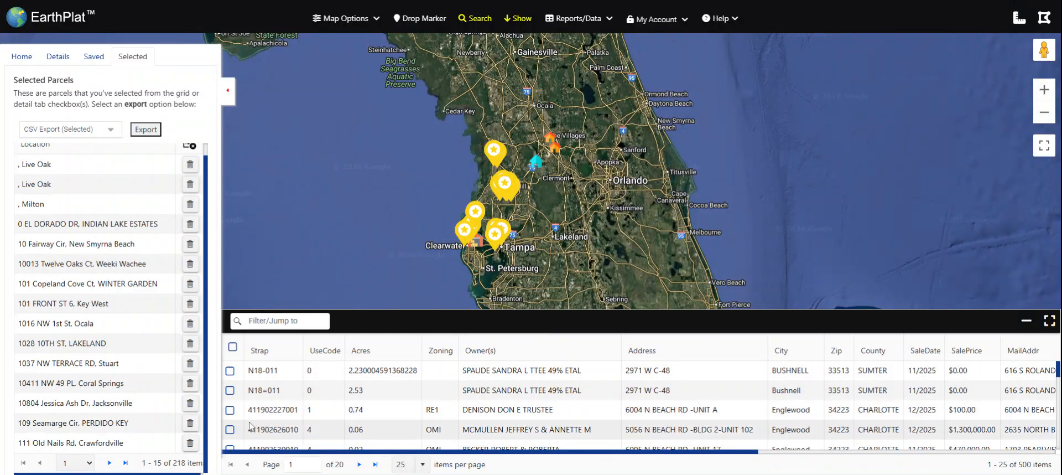
click(233, 347)
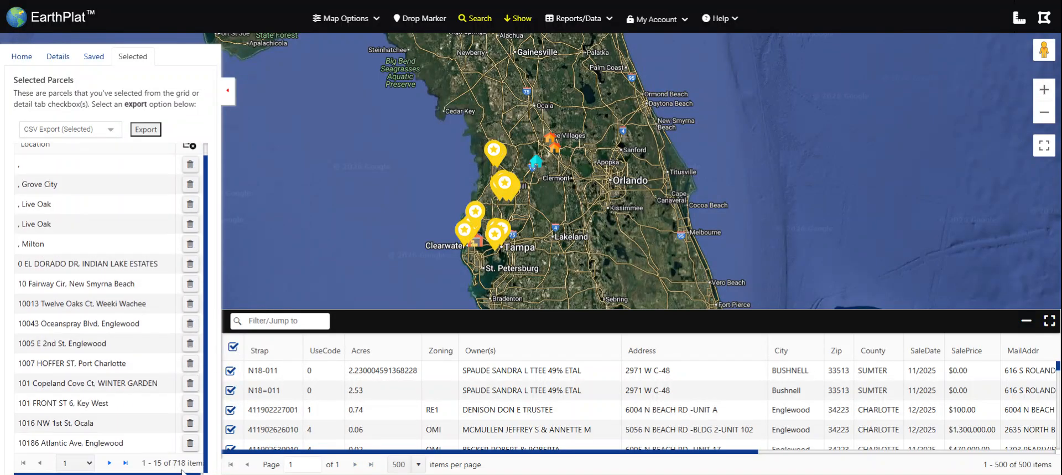
Review the saved parcels list and return to the start of the selected parcels list.
click(94, 56)
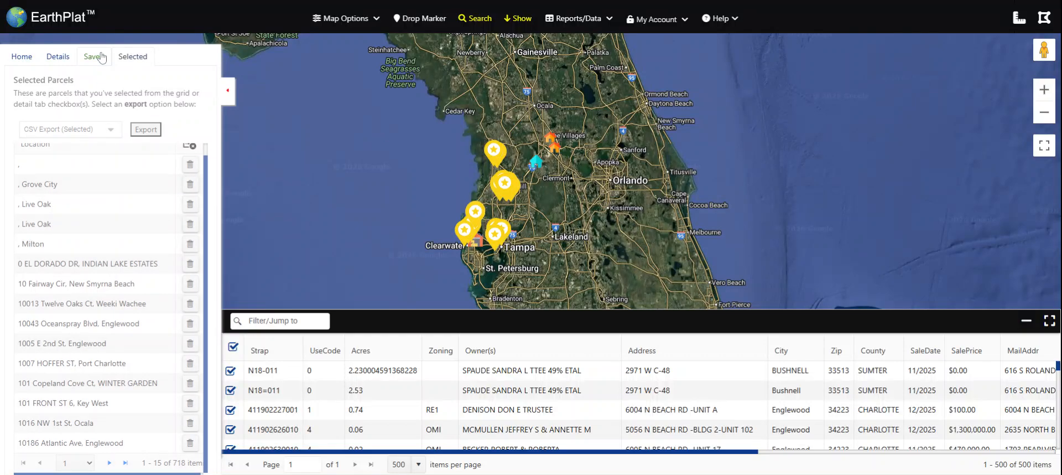
click(60, 58)
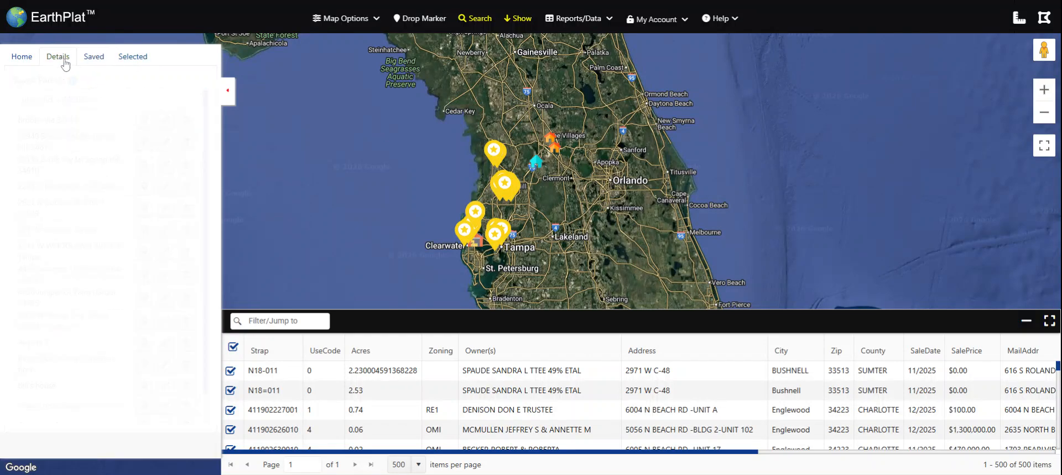
click(131, 60)
click(91, 59)
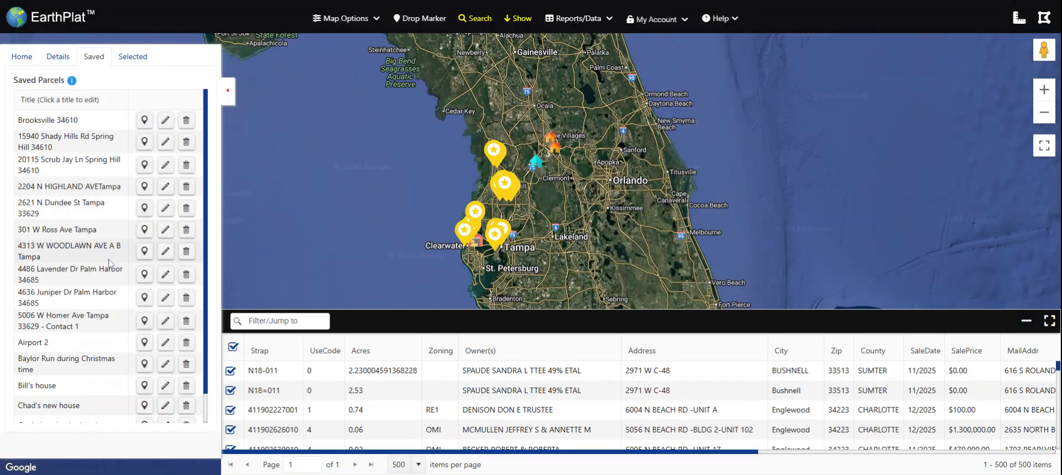
click(134, 60)
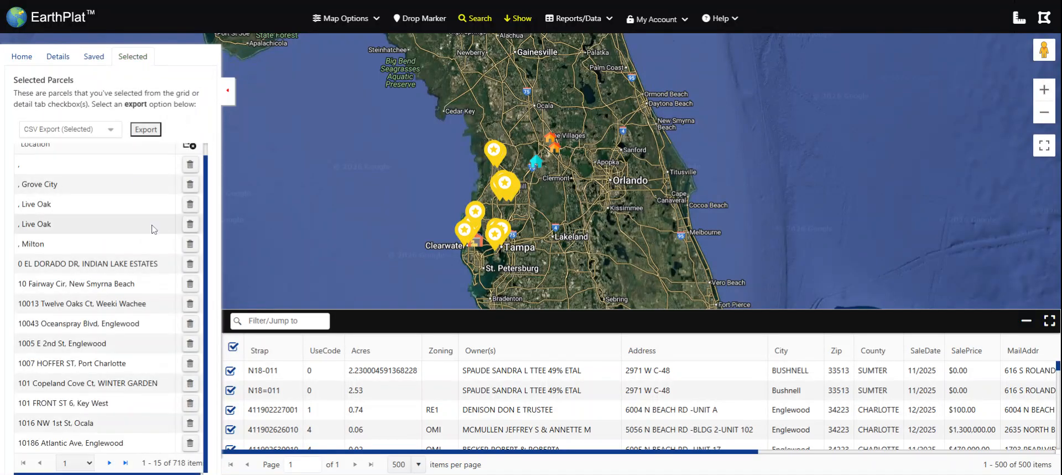
scroll(154, 228, up, 1)
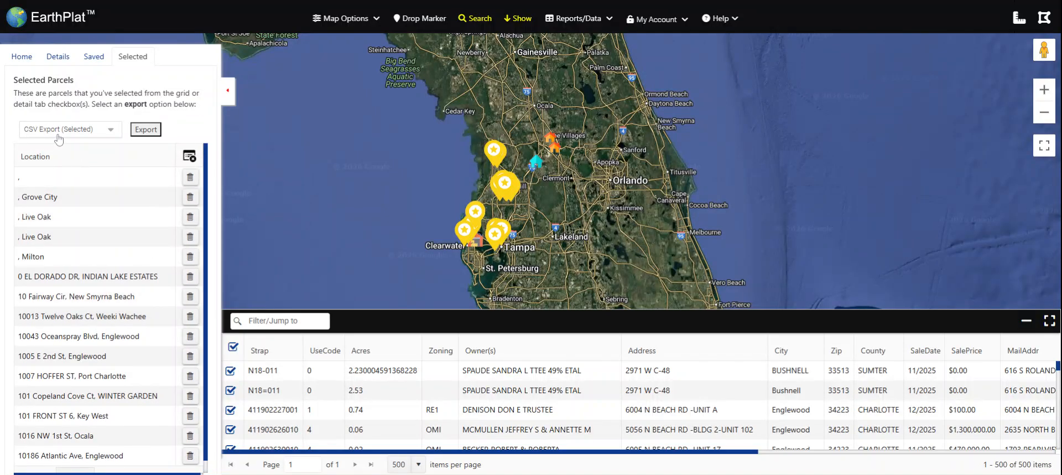
Switch the export option to CSV Export (Grid) and back to CSV Export (Selected).
click(111, 131)
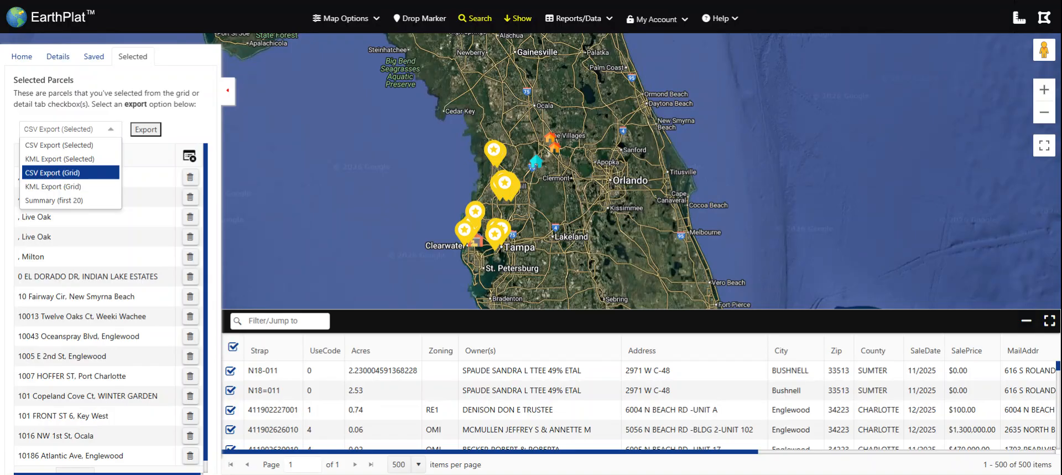
click(70, 173)
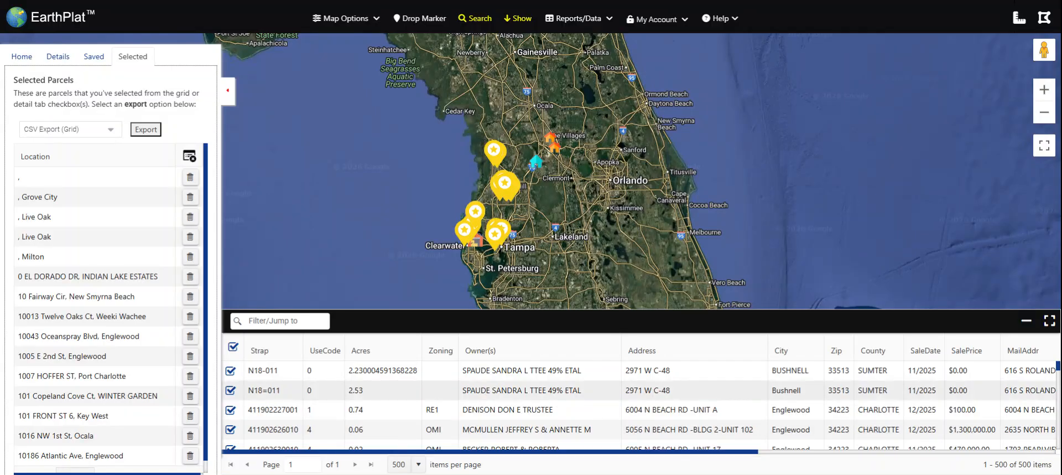
click(111, 129)
click(75, 145)
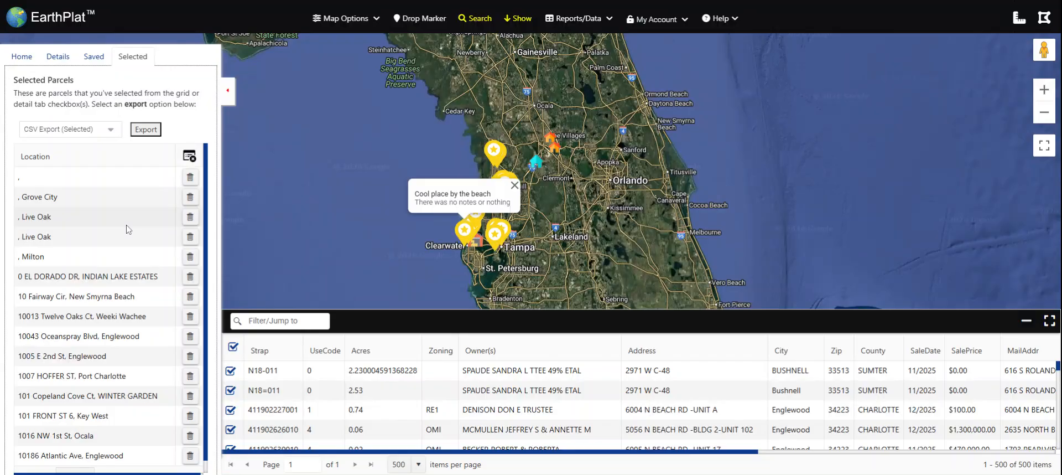
Export the selected parcels with CSV Export (Selected), and run the Summary (first 20) export for them.
scroll(148, 367, down, 1)
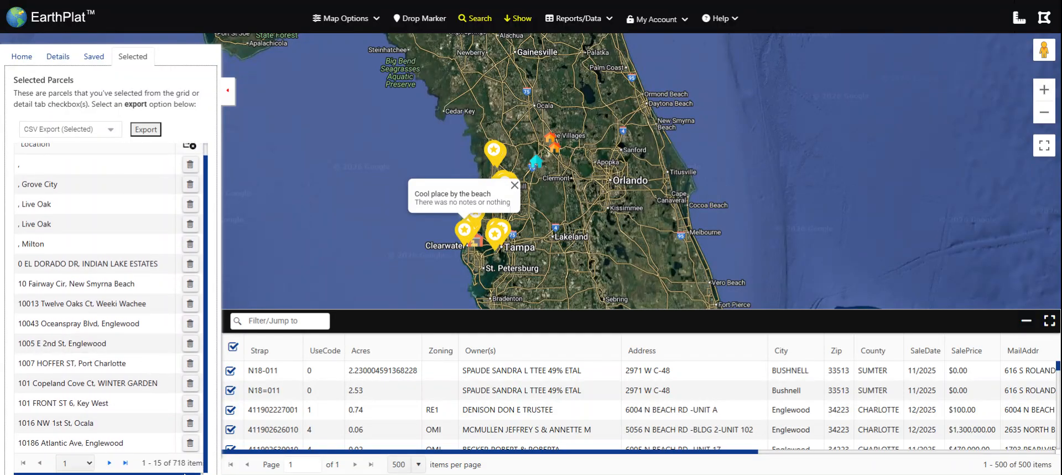
click(133, 132)
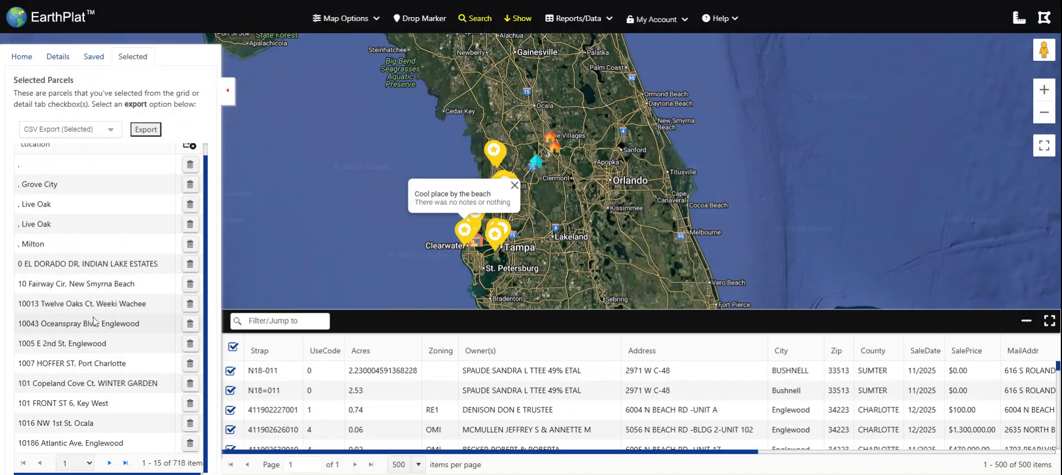
click(111, 129)
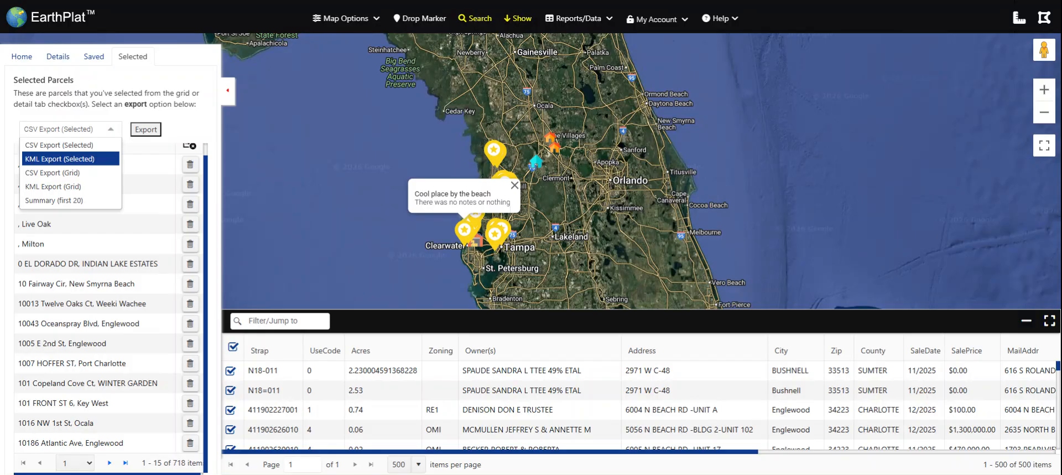
click(61, 202)
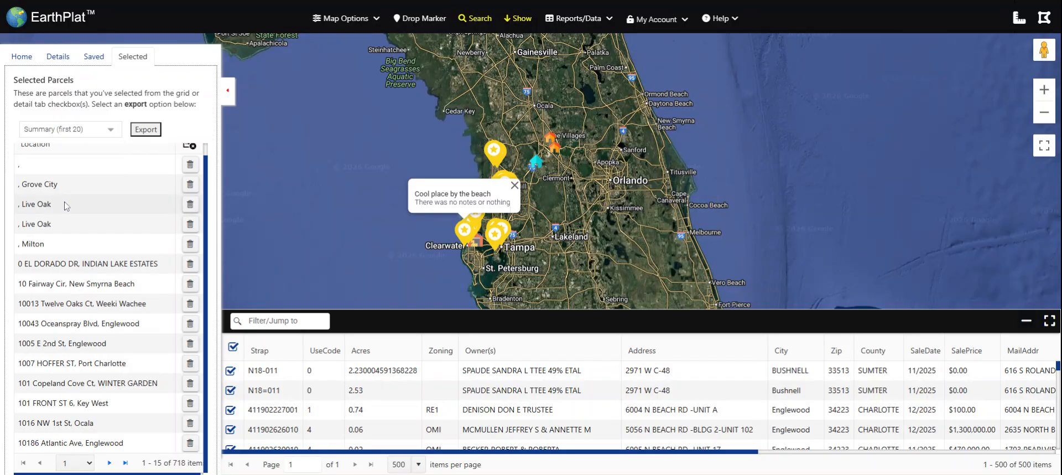
click(146, 130)
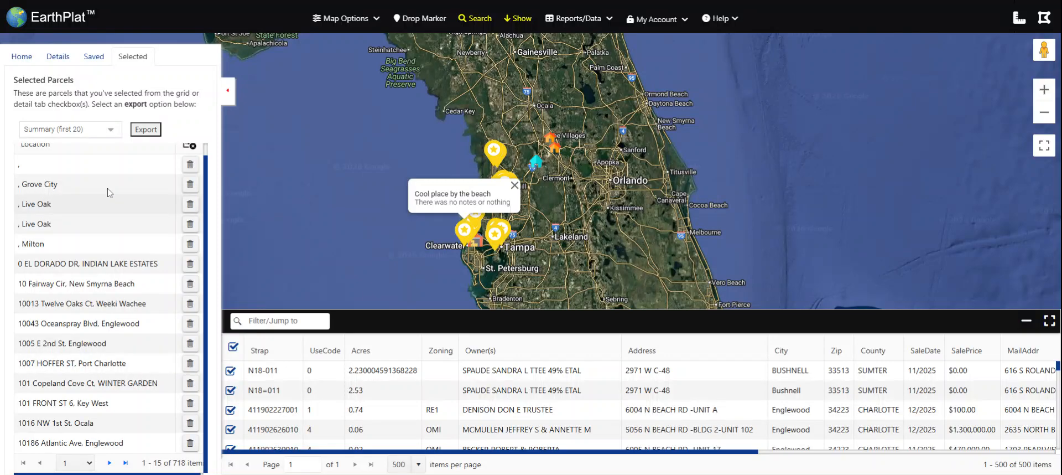
Set the export option back to CSV Export (Selected) and clear all parcels from the Selected list.
click(117, 129)
click(72, 145)
scroll(185, 183, up, 1)
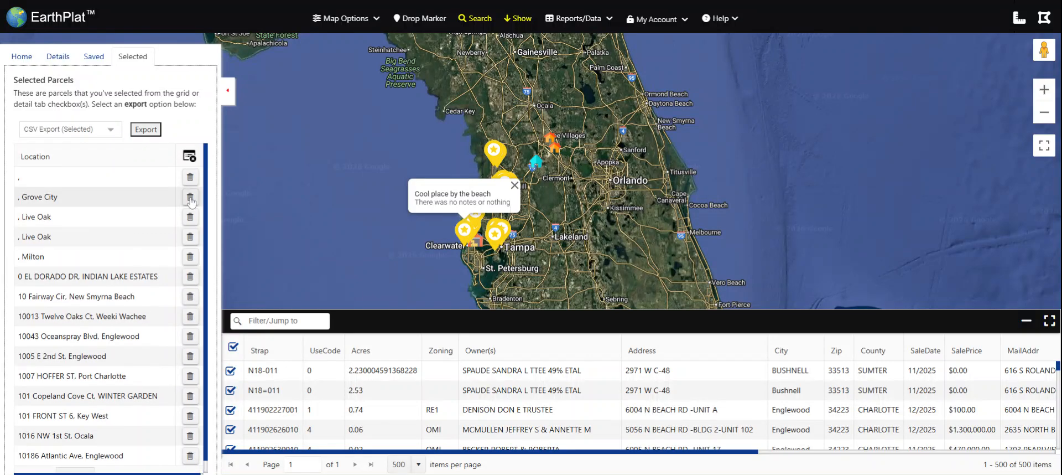
click(191, 159)
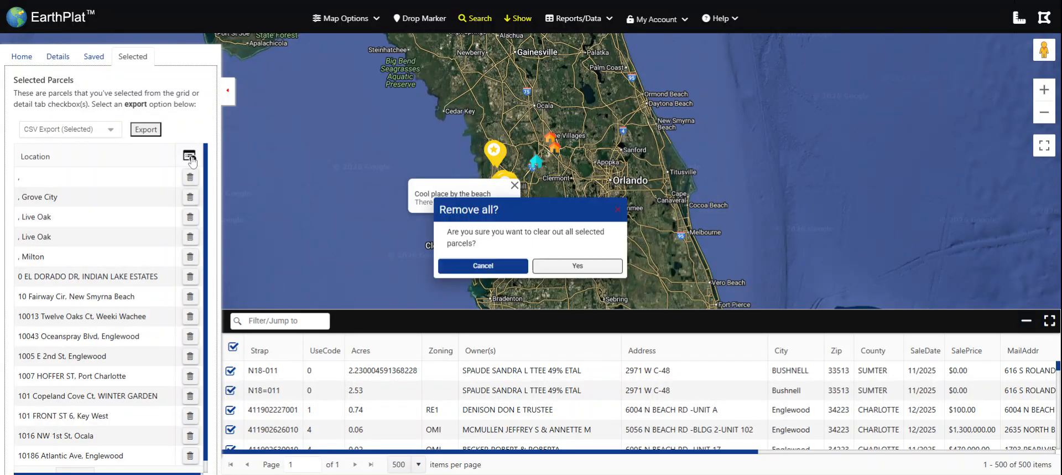
click(535, 269)
mouse_move(507, 233)
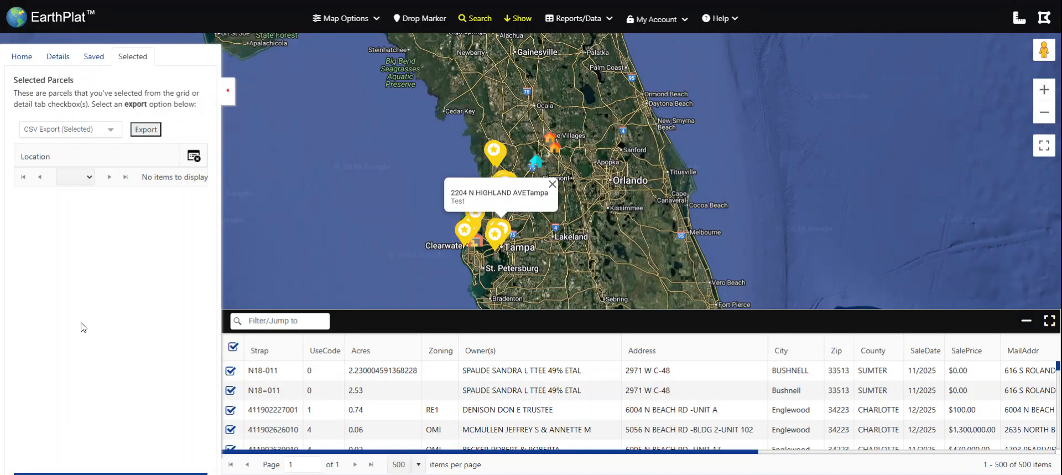
scroll(544, 263, down, 1)
drag(545, 271, 394, 32)
scroll(394, 32, up, 2)
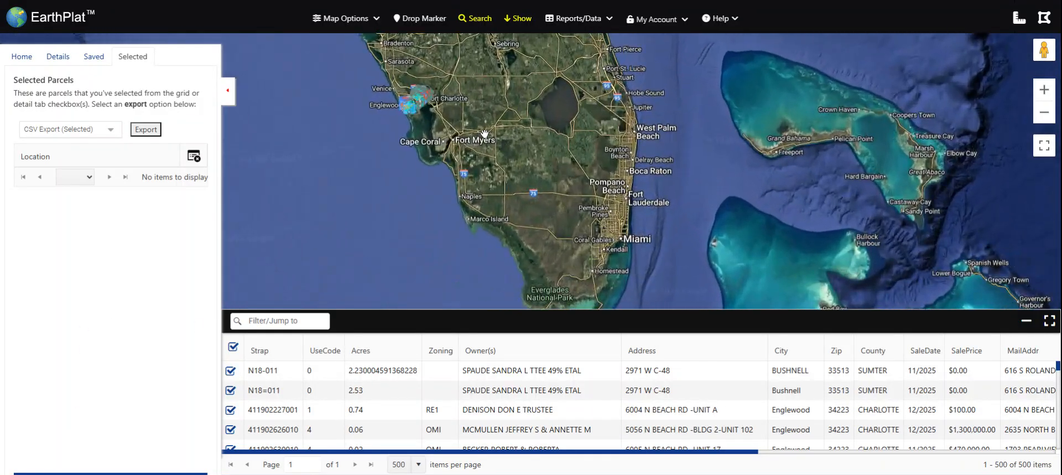
click(470, 19)
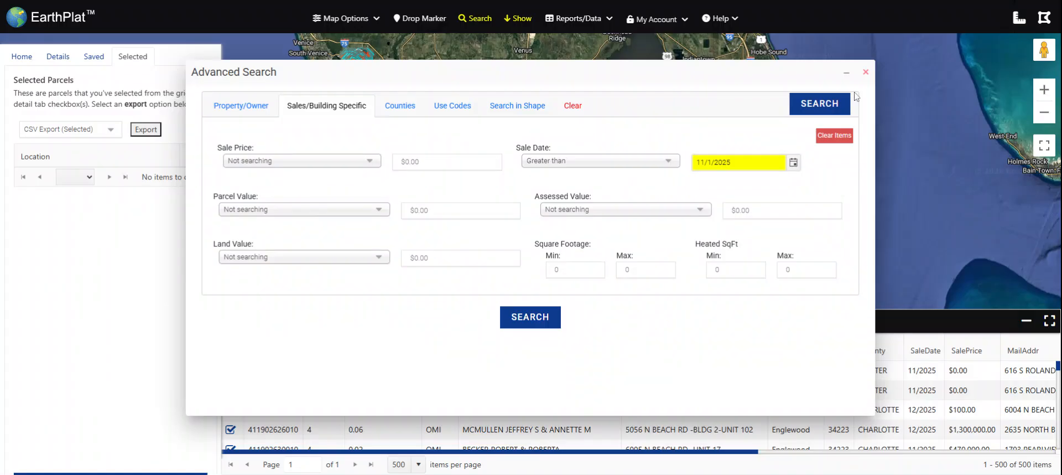
click(865, 72)
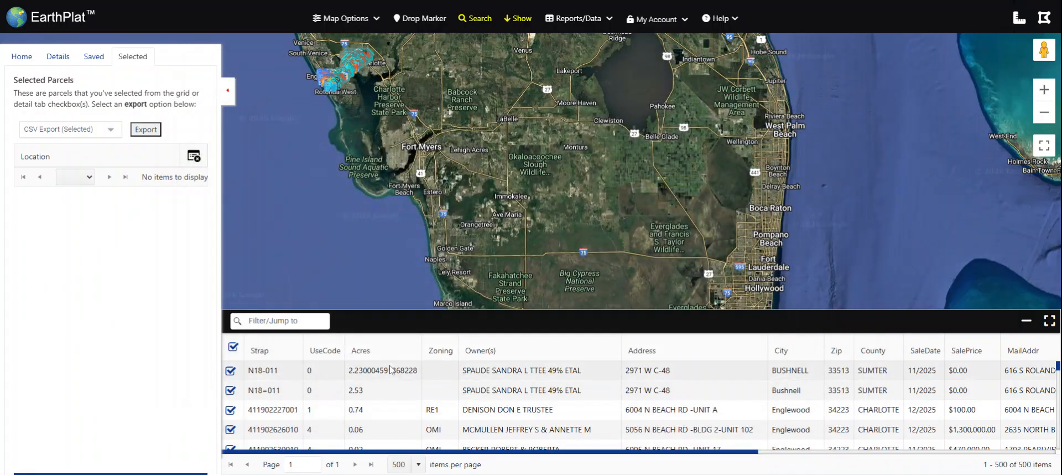
Deselect all search results in the grid and return to the Selected parcels list.
scroll(642, 405, down, 5)
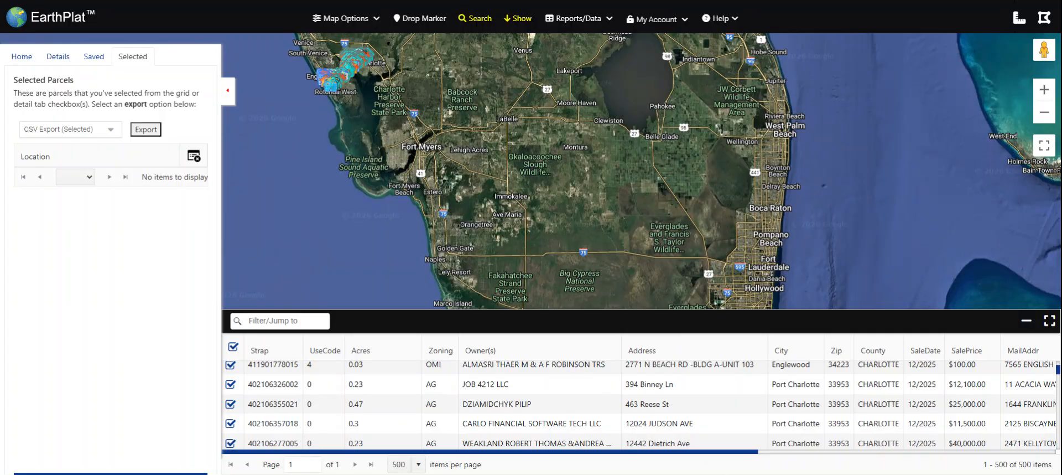
click(235, 367)
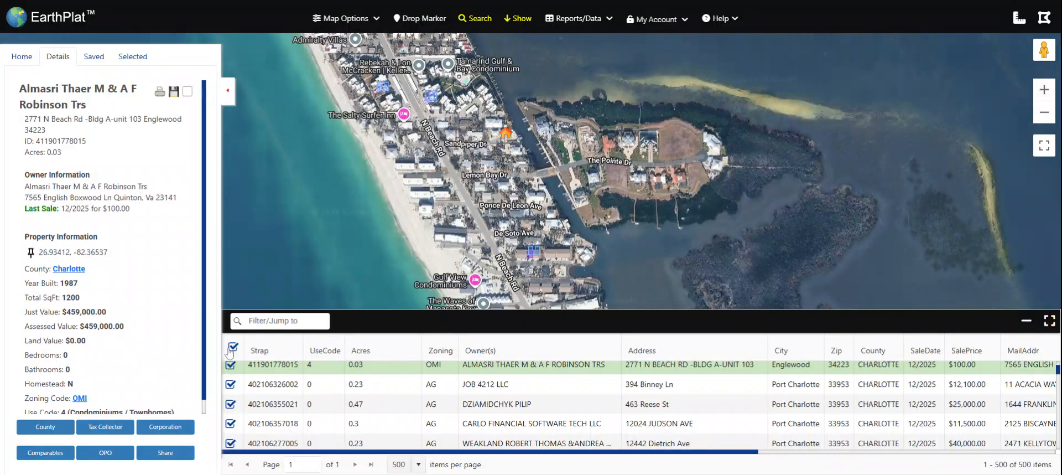
click(233, 349)
click(136, 59)
click(91, 57)
click(132, 58)
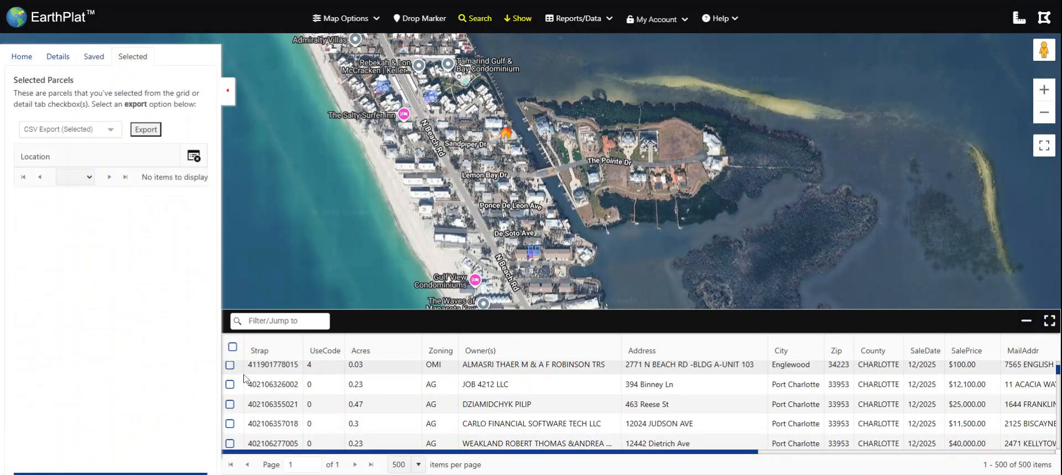
Select the adjacent 0.03, 0.23 and 0.47 acre parcels in the results grid and show the Selected parcels list.
click(230, 365)
click(230, 384)
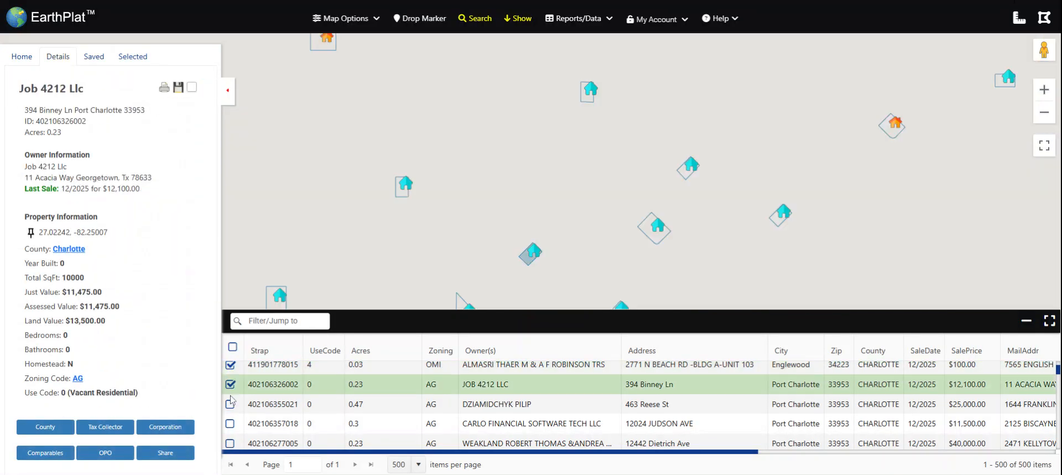
click(230, 404)
click(133, 57)
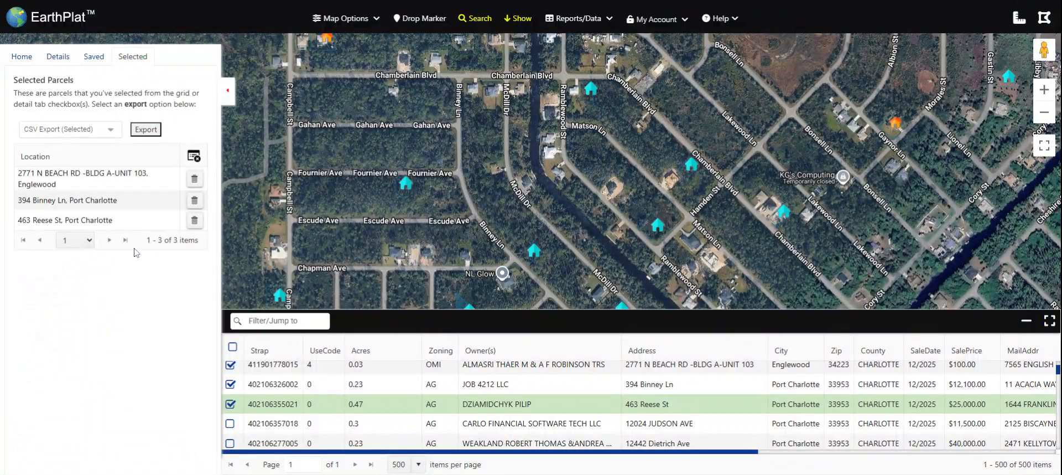
Review the export options for the selected parcels and run KML Export (selected).
click(79, 133)
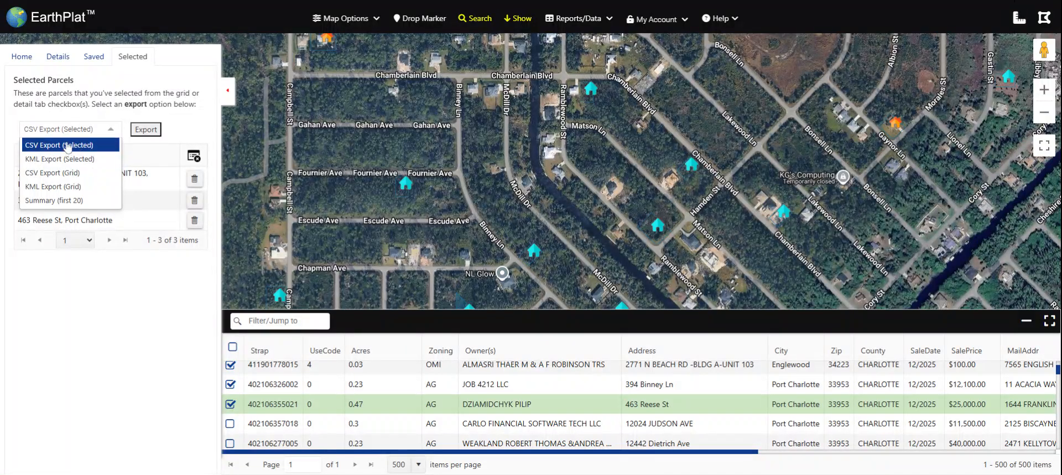
click(115, 276)
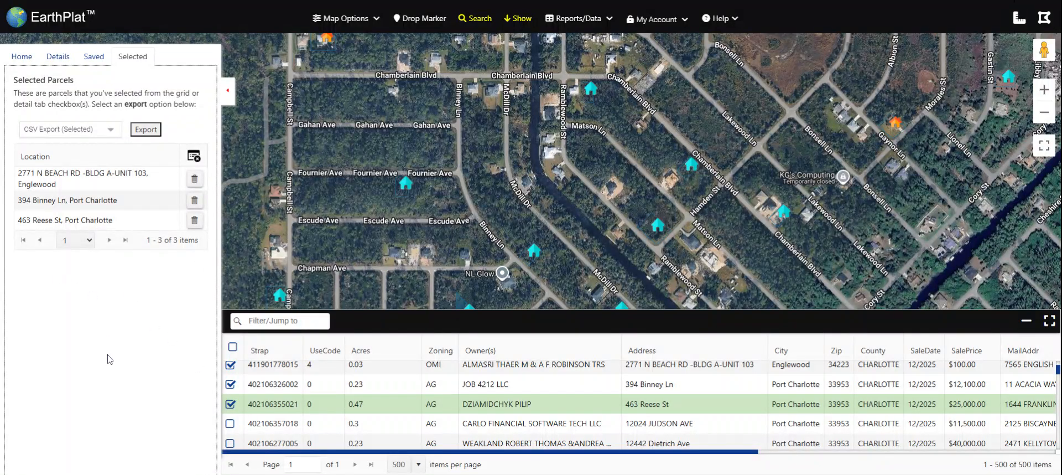
click(114, 131)
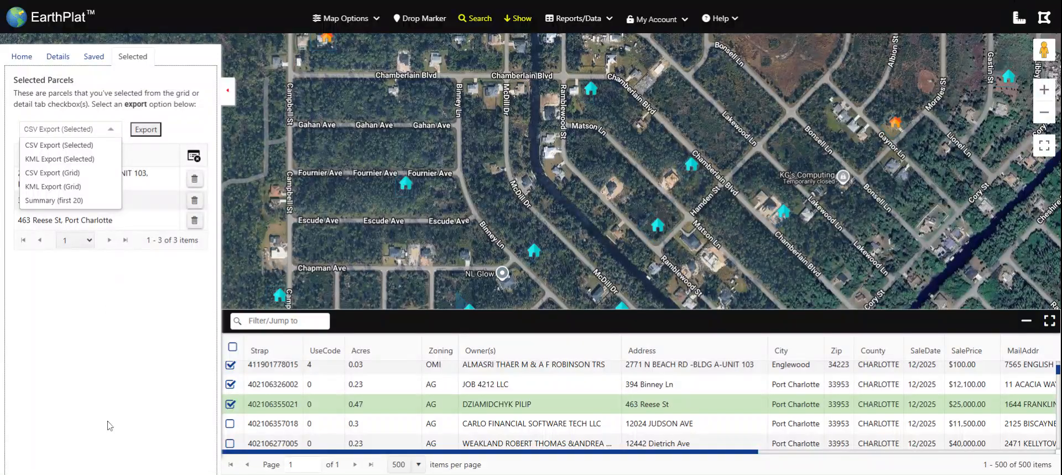
click(151, 357)
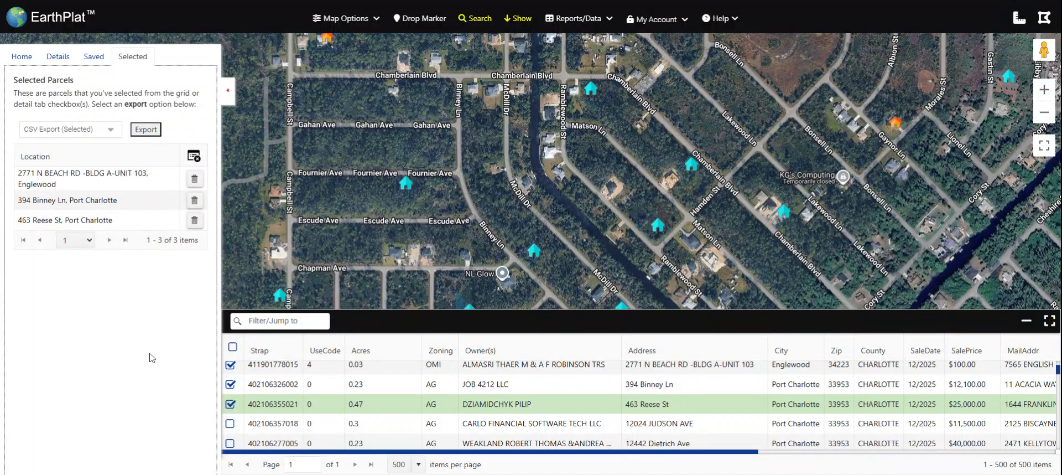
click(588, 18)
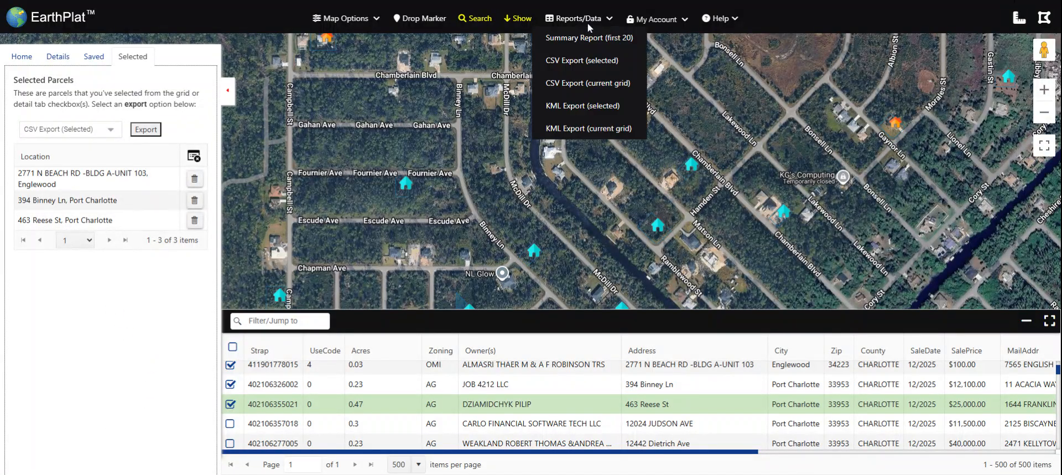
click(575, 105)
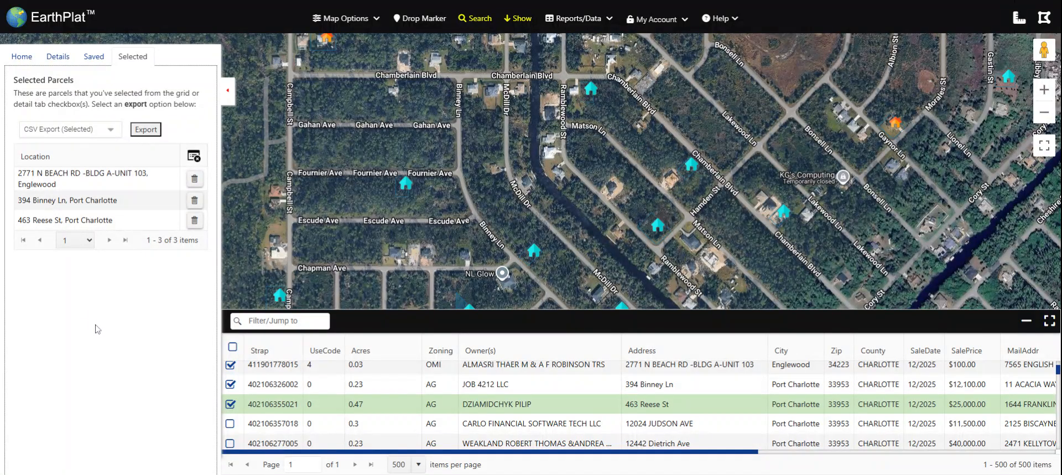